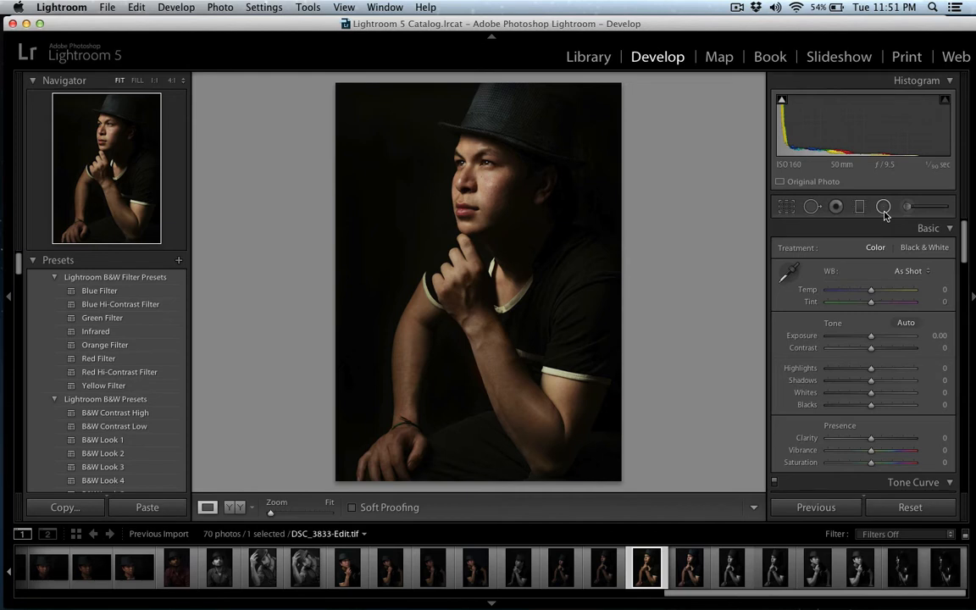
Step: Draw a radial filter over the man's upper body and centre it just below his chin
{"action": "left_click", "coordinate": [883, 208]}
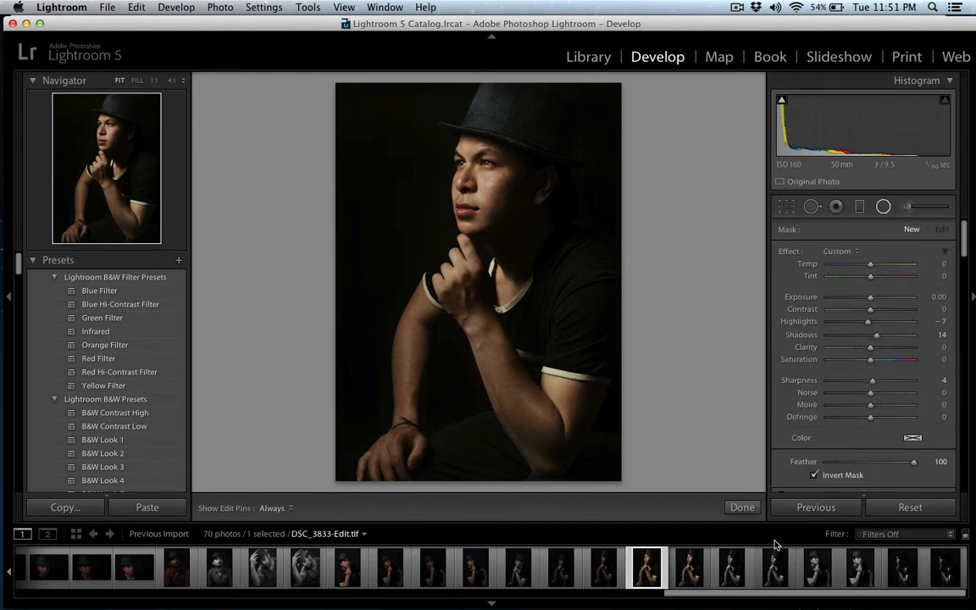
{"action": "scroll", "coordinate": [921, 413], "scroll_direction": "down", "scroll_amount": 1}
{"action": "scroll", "coordinate": [920, 413], "scroll_direction": "down", "scroll_amount": 2}
{"action": "scroll", "coordinate": [915, 407], "scroll_direction": "up", "scroll_amount": 3}
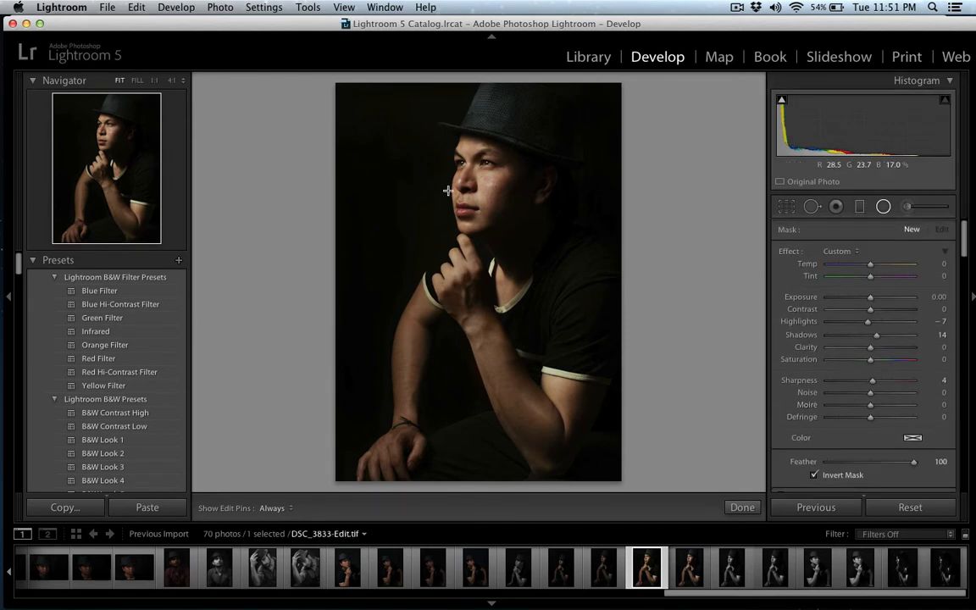
{"action": "left_click_drag", "start_coordinate": [420, 174], "coordinate": [555, 323]}
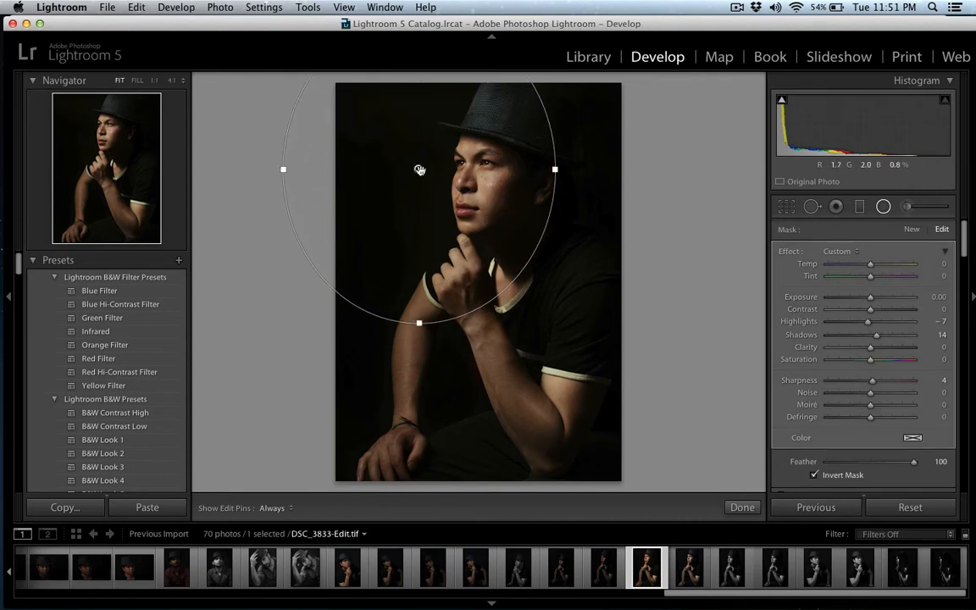
{"action": "left_click_drag", "start_coordinate": [419, 170], "coordinate": [471, 238]}
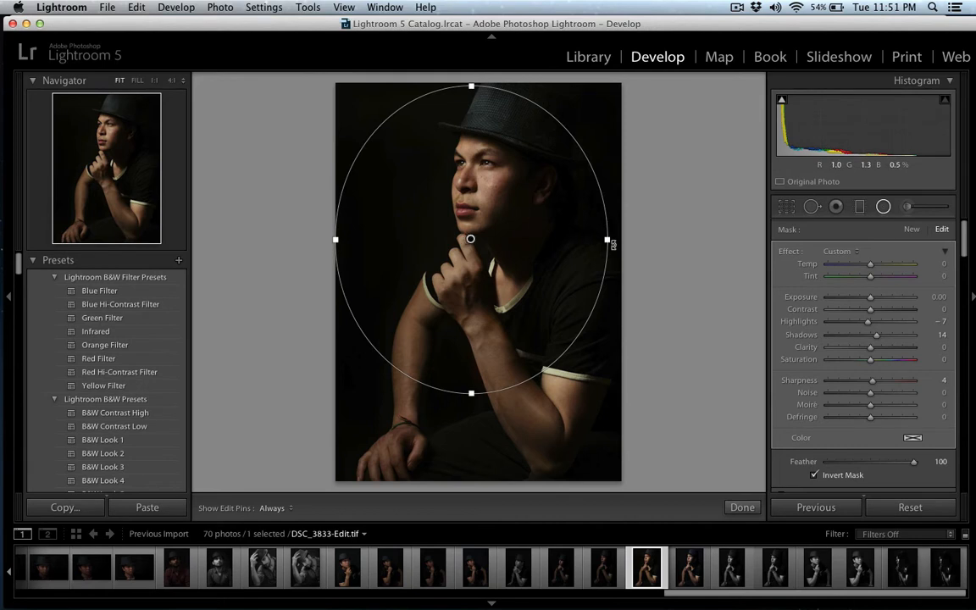
Step: Tilt the radial filter and enlarge its ellipse beyond the photo's side edges
{"action": "left_click_drag", "start_coordinate": [612, 244], "coordinate": [599, 222]}
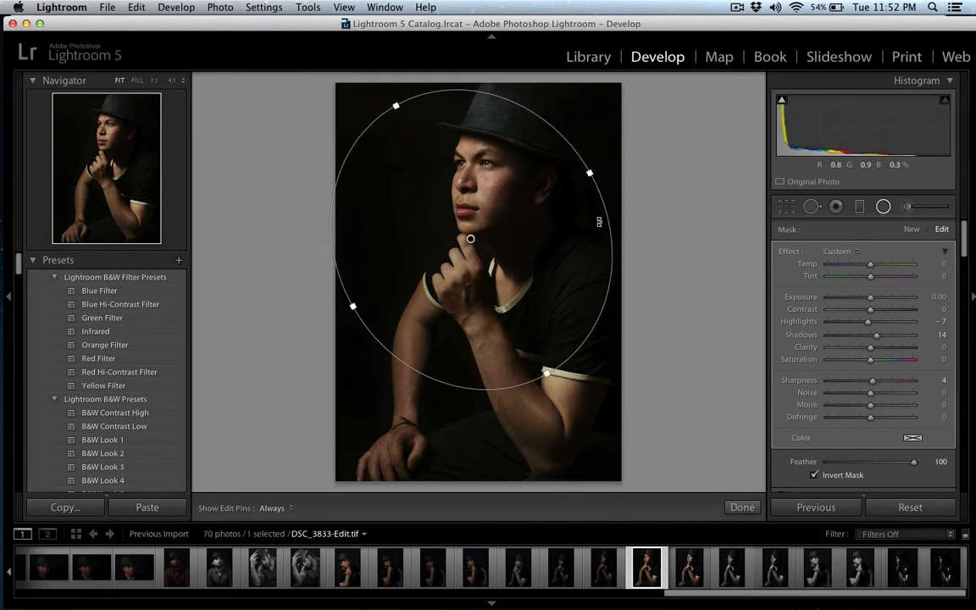
{"action": "left_click_drag", "start_coordinate": [589, 172], "coordinate": [598, 198]}
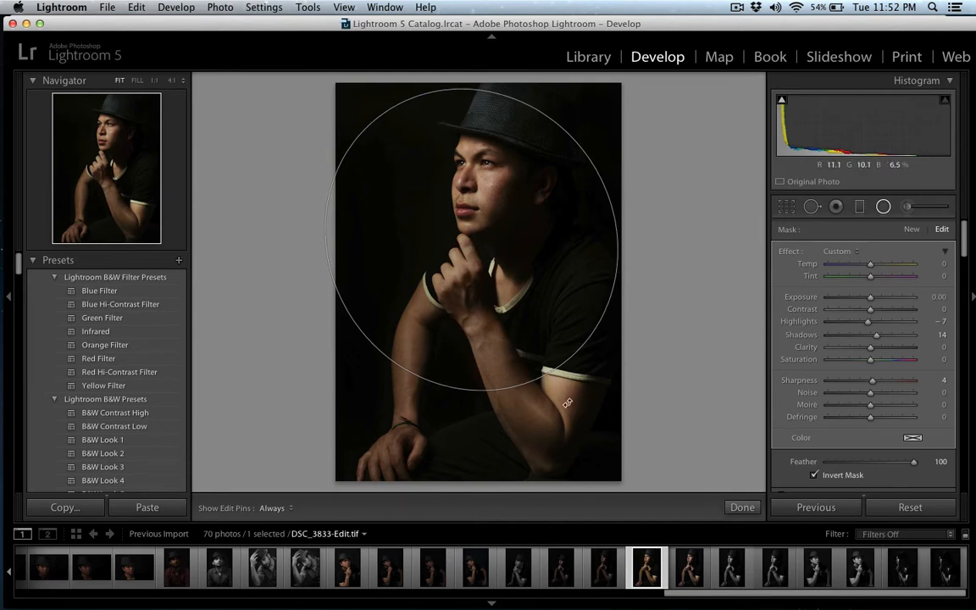
{"action": "left_click_drag", "start_coordinate": [557, 369], "coordinate": [610, 424]}
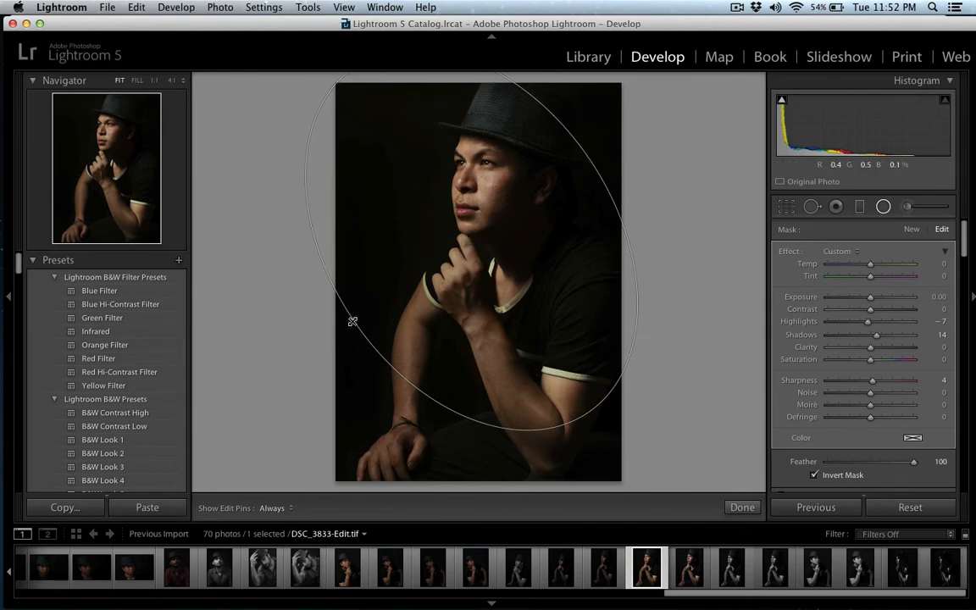
{"action": "left_click_drag", "start_coordinate": [353, 322], "coordinate": [298, 356]}
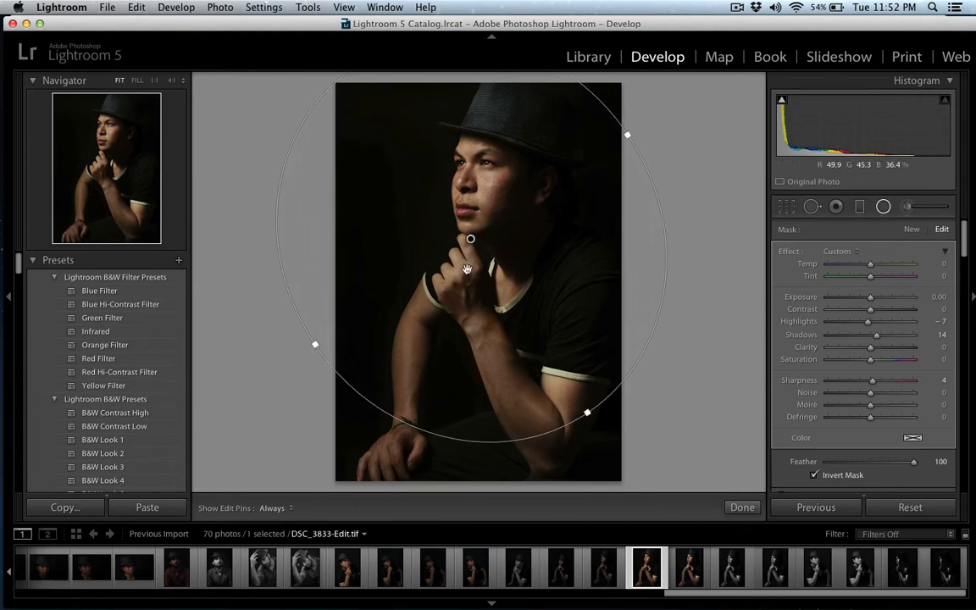
Step: Delete the tilted radial filter from the photo
{"action": "right_click", "coordinate": [629, 132]}
{"action": "left_click", "coordinate": [520, 140]}
{"action": "key", "text": "Delete"}
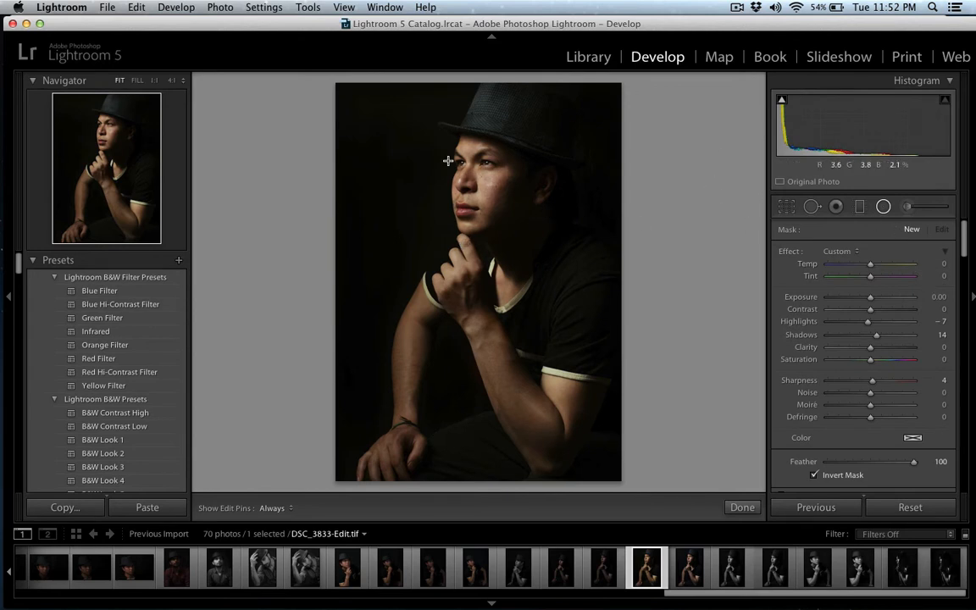
Step: Draw a tall radial filter centred on the man's chest and stretch it to the photo's side edges and close to its upper edge
{"action": "left_click_drag", "start_coordinate": [448, 160], "coordinate": [566, 334]}
{"action": "left_click_drag", "start_coordinate": [447, 160], "coordinate": [478, 276]}
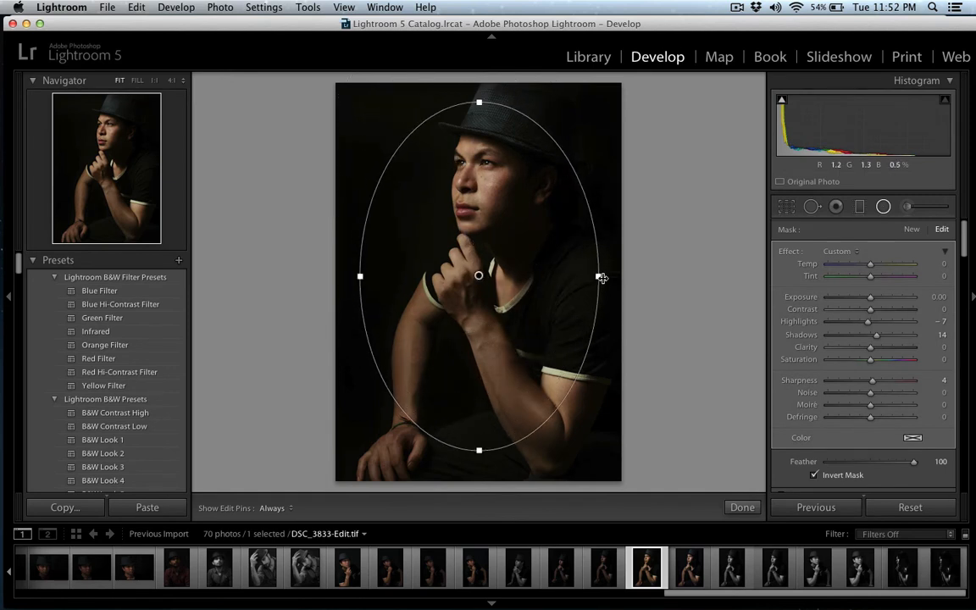
{"action": "left_click_drag", "start_coordinate": [601, 277], "coordinate": [622, 275]}
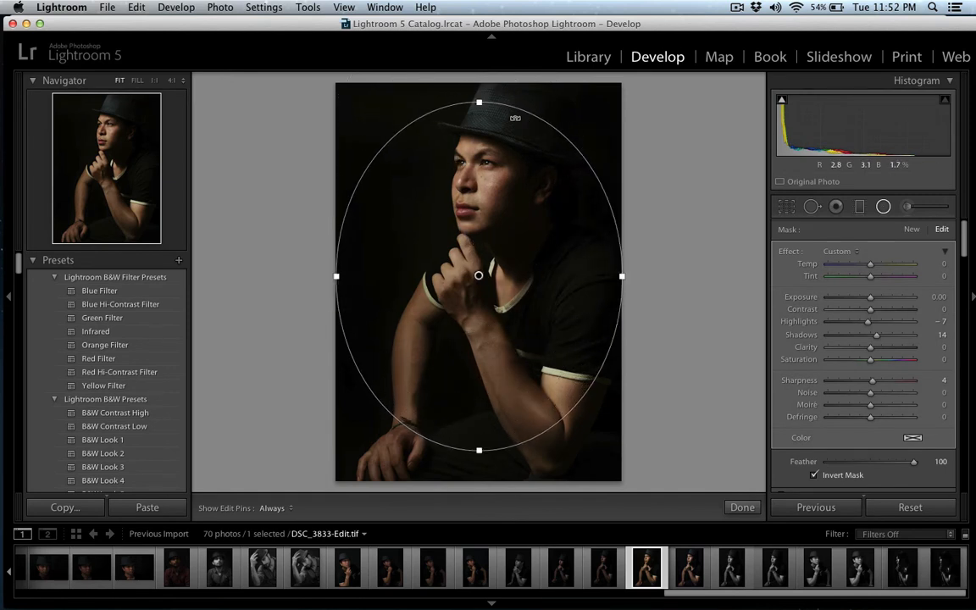
{"action": "left_click_drag", "start_coordinate": [479, 102], "coordinate": [479, 89]}
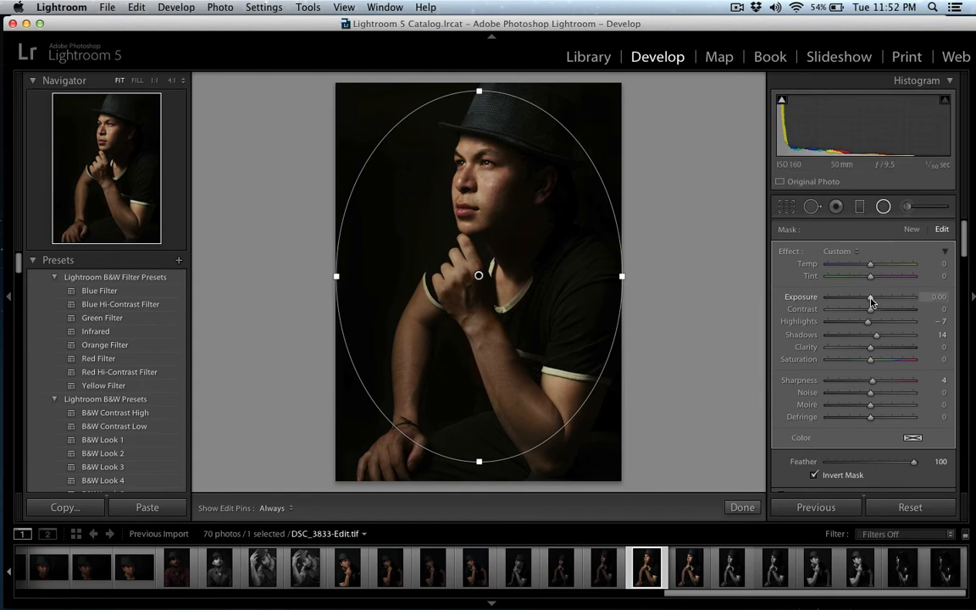
Step: Set the filter's Exposure to −0.84, Highlights to −41 and Shadows to −55, and turn off Invert Mask
{"action": "left_click_drag", "start_coordinate": [870, 301], "coordinate": [853, 324]}
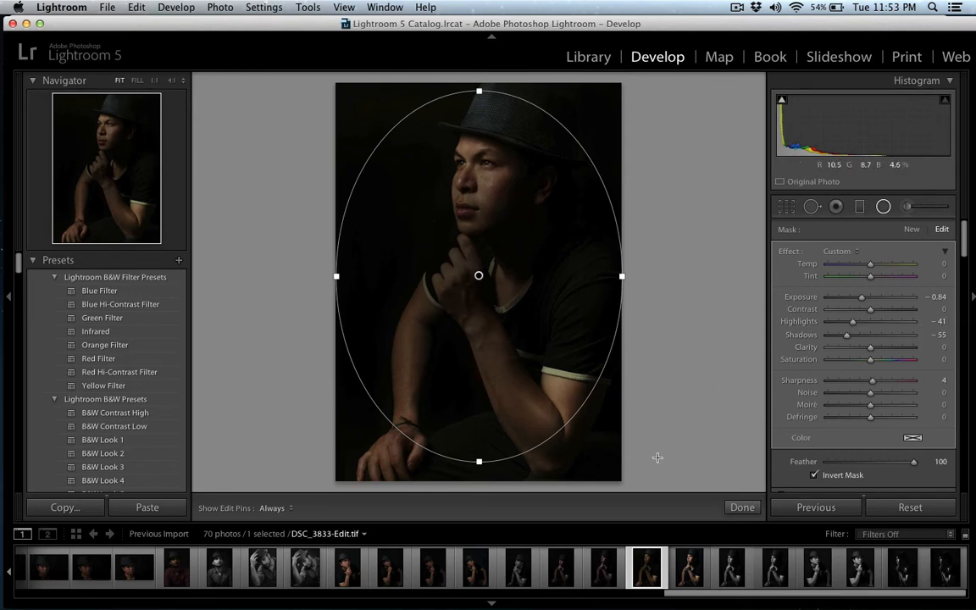
{"action": "left_click", "coordinate": [815, 476]}
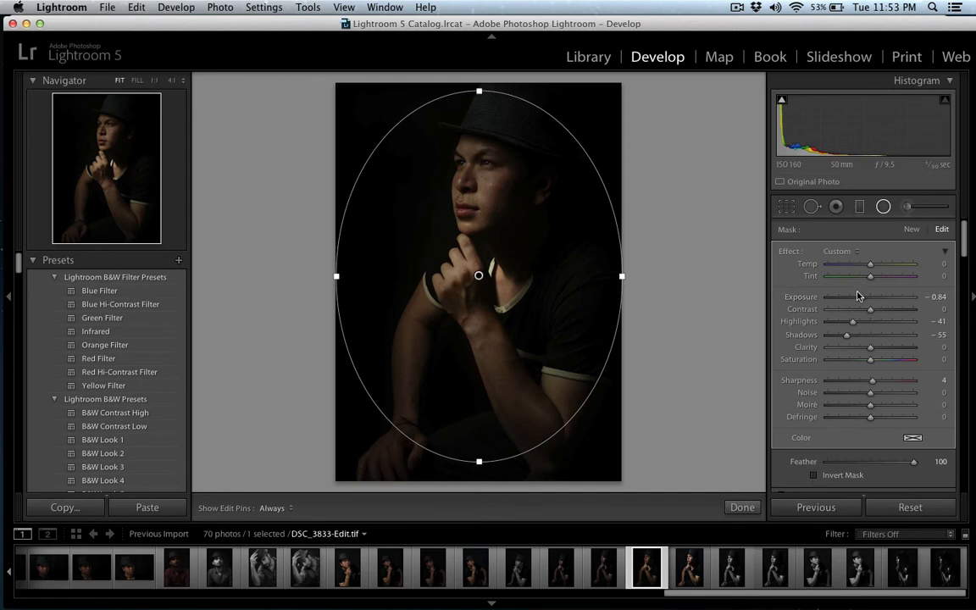
Step: Set the filter's Exposure to −0.06, Highlights to −13, Shadows to −81 and Clarity to −6
{"action": "left_click_drag", "start_coordinate": [861, 303], "coordinate": [833, 334]}
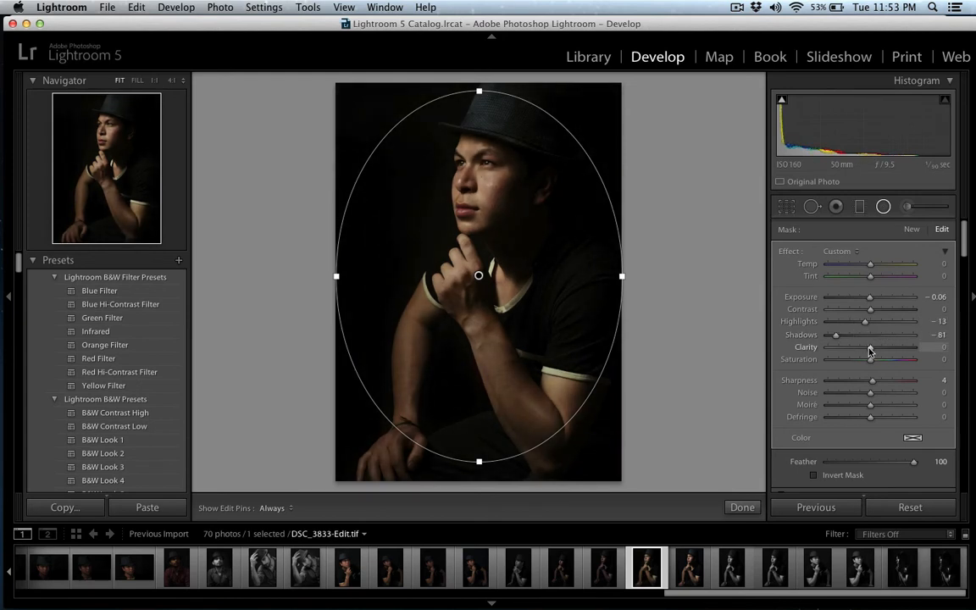
{"action": "left_click_drag", "start_coordinate": [870, 350], "coordinate": [867, 355]}
{"action": "scroll", "coordinate": [847, 381], "scroll_direction": "down", "scroll_amount": 3}
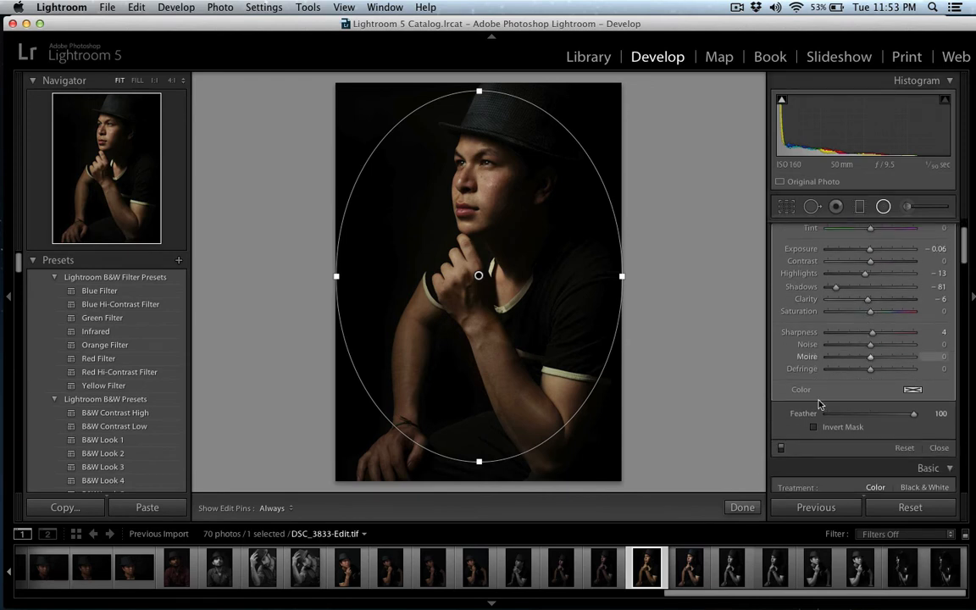
Step: Compare the photo with and without the radial filter and reduce the filter's feather to 60
{"action": "left_click", "coordinate": [782, 449]}
{"action": "left_click", "coordinate": [782, 450]}
{"action": "mouse_move", "coordinate": [914, 414]}
{"action": "left_mouse_down"}
{"action": "mouse_move", "coordinate": [847, 414]}
{"action": "mouse_move", "coordinate": [901, 415]}
{"action": "left_mouse_up"}
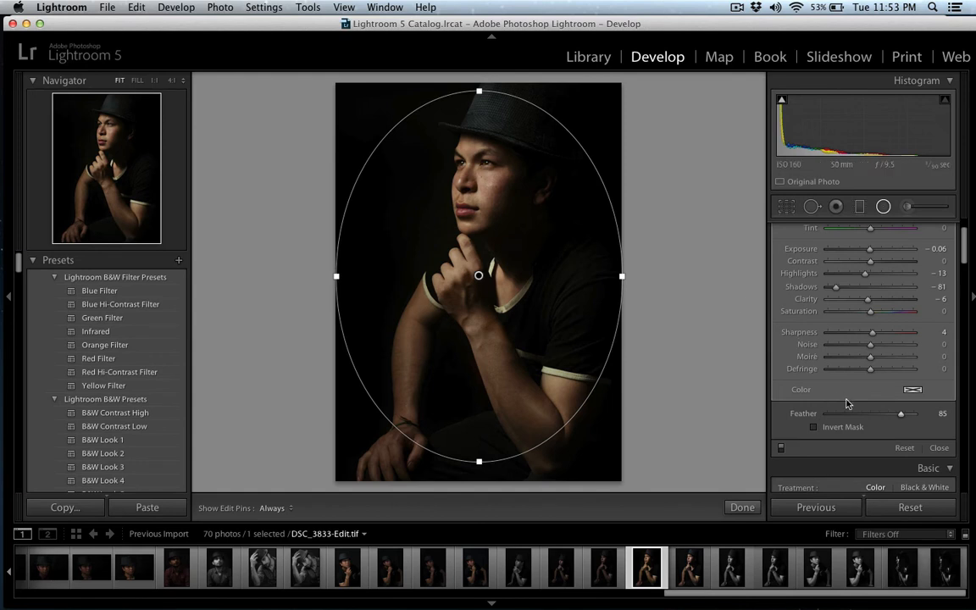
{"action": "left_click_drag", "start_coordinate": [903, 415], "coordinate": [883, 422]}
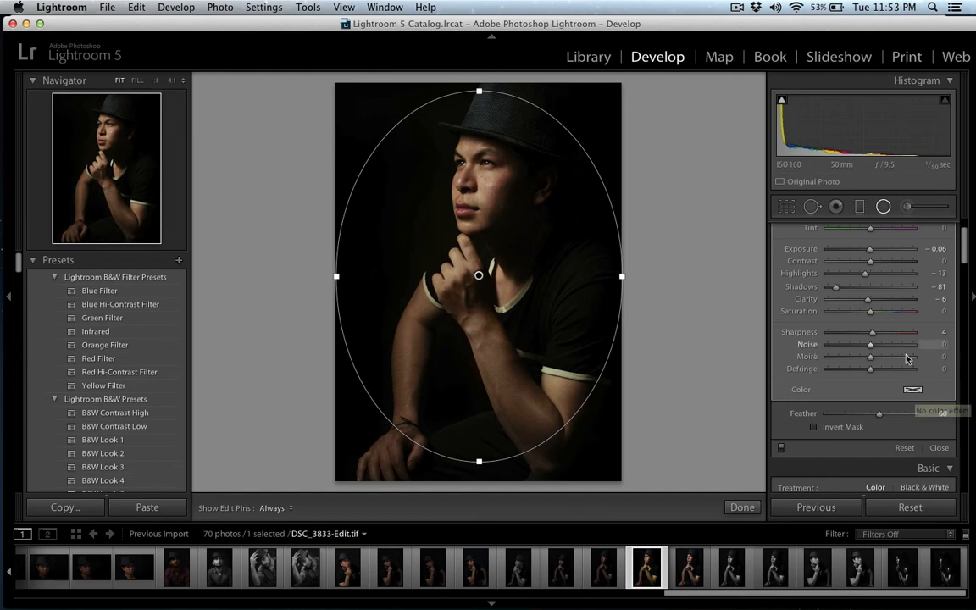
Step: Give the radial filter an orange colour tint, and delete the filter
{"action": "left_click", "coordinate": [911, 391]}
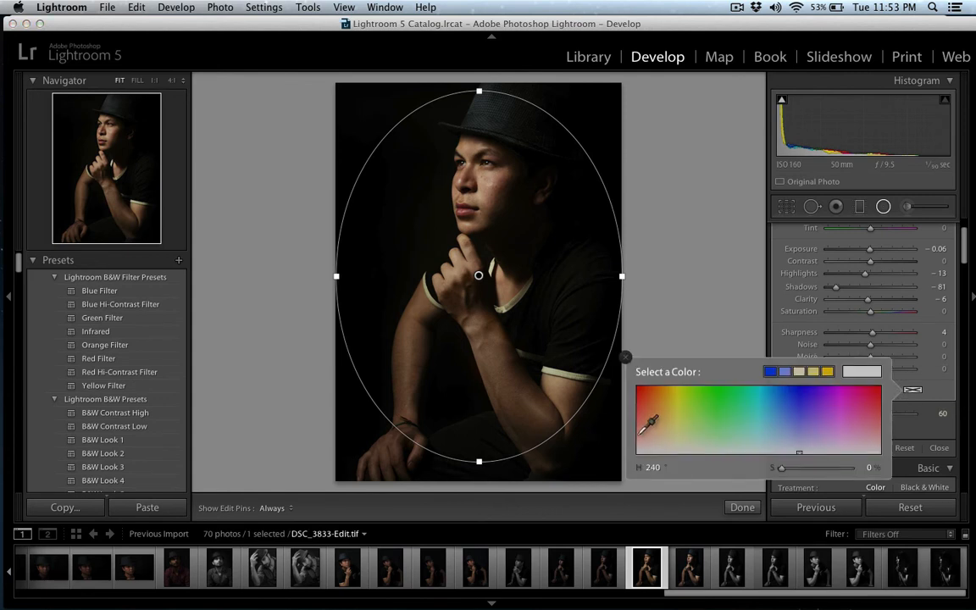
{"action": "mouse_move", "coordinate": [645, 415]}
{"action": "left_mouse_down"}
{"action": "mouse_move", "coordinate": [645, 426]}
{"action": "mouse_move", "coordinate": [660, 413]}
{"action": "mouse_move", "coordinate": [650, 410]}
{"action": "left_mouse_up"}
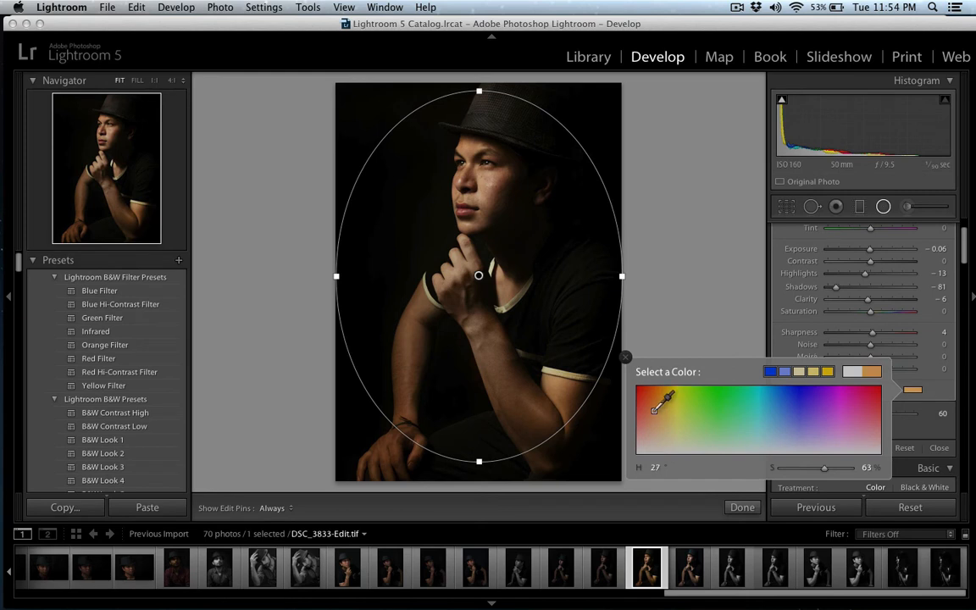
{"action": "left_click", "coordinate": [625, 356]}
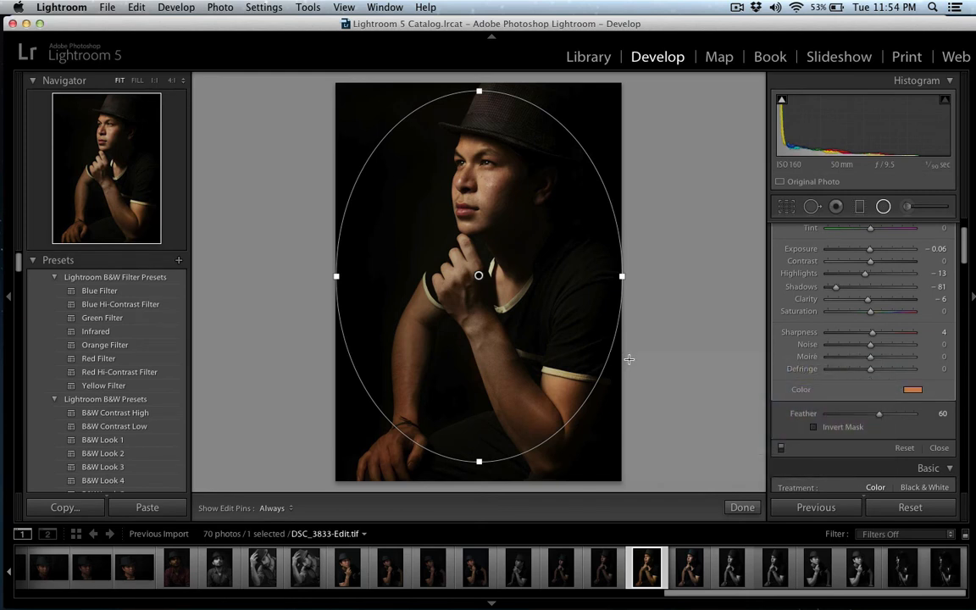
{"action": "key", "text": "Delete"}
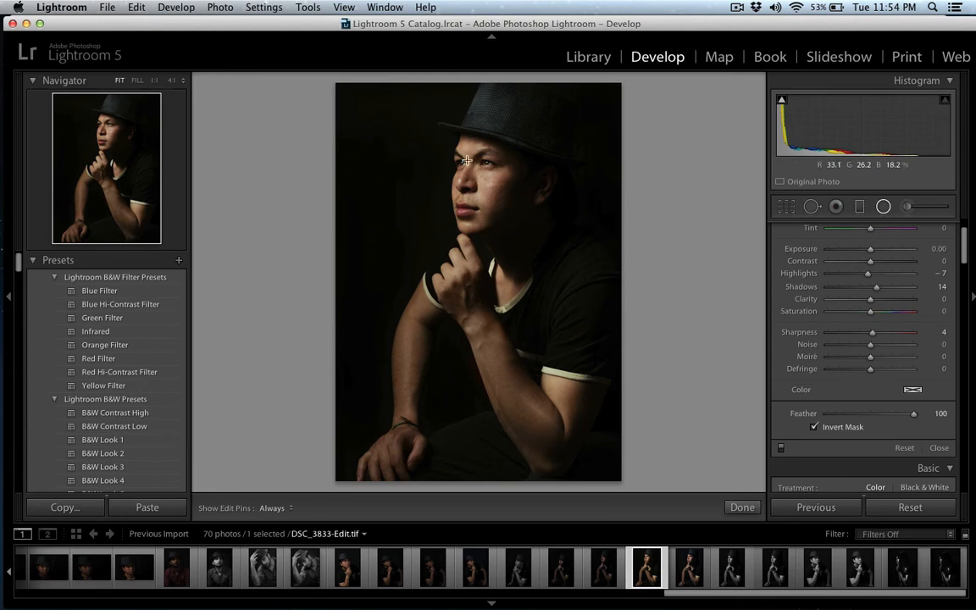
Step: Draw a small inverted-mask radial filter over the man's face and stretch it vertically from the hat brim to the chin
{"action": "left_click_drag", "start_coordinate": [466, 160], "coordinate": [504, 208]}
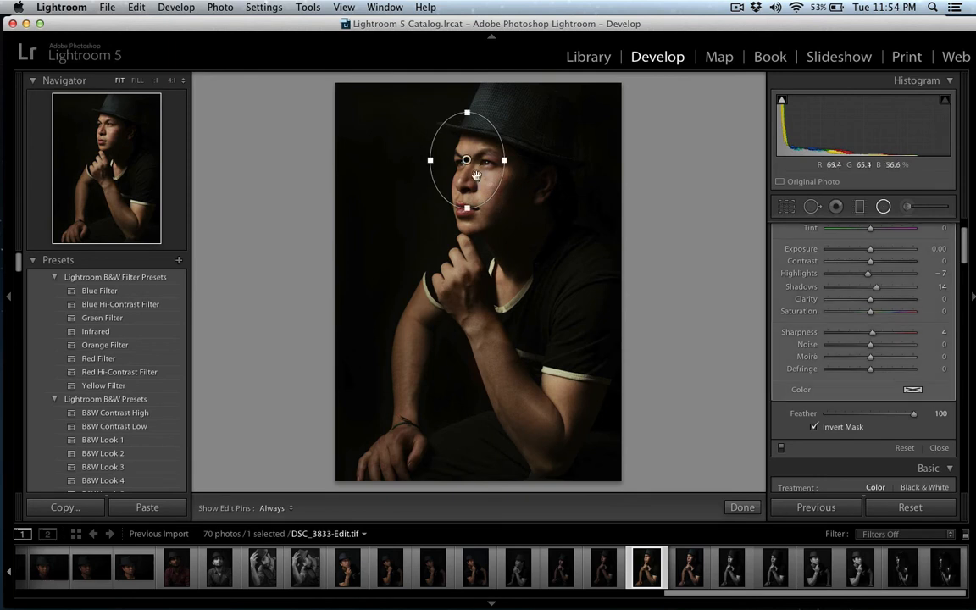
{"action": "left_click_drag", "start_coordinate": [469, 162], "coordinate": [483, 182]}
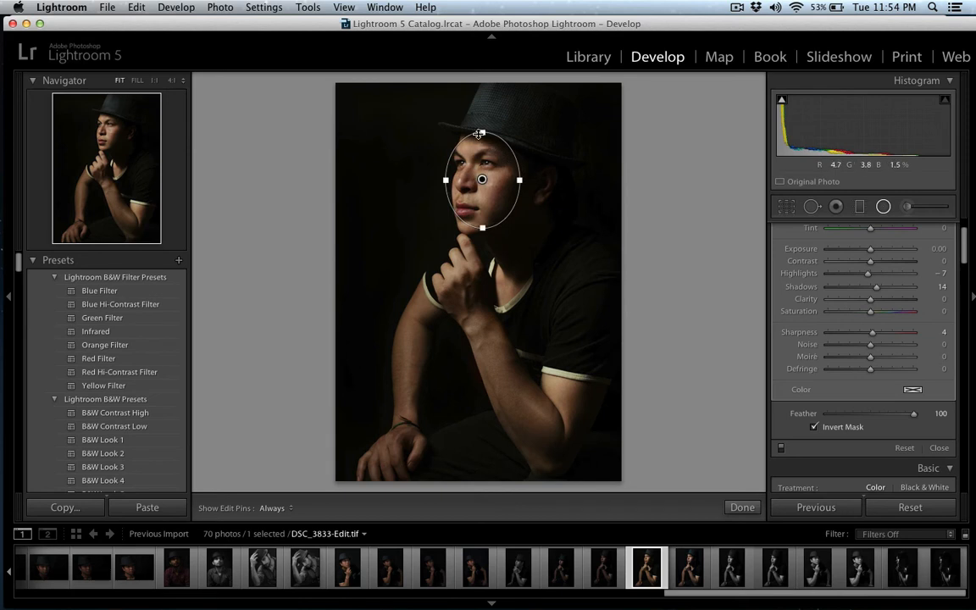
{"action": "left_click_drag", "start_coordinate": [479, 134], "coordinate": [480, 138]}
{"action": "left_click_drag", "start_coordinate": [483, 225], "coordinate": [484, 244]}
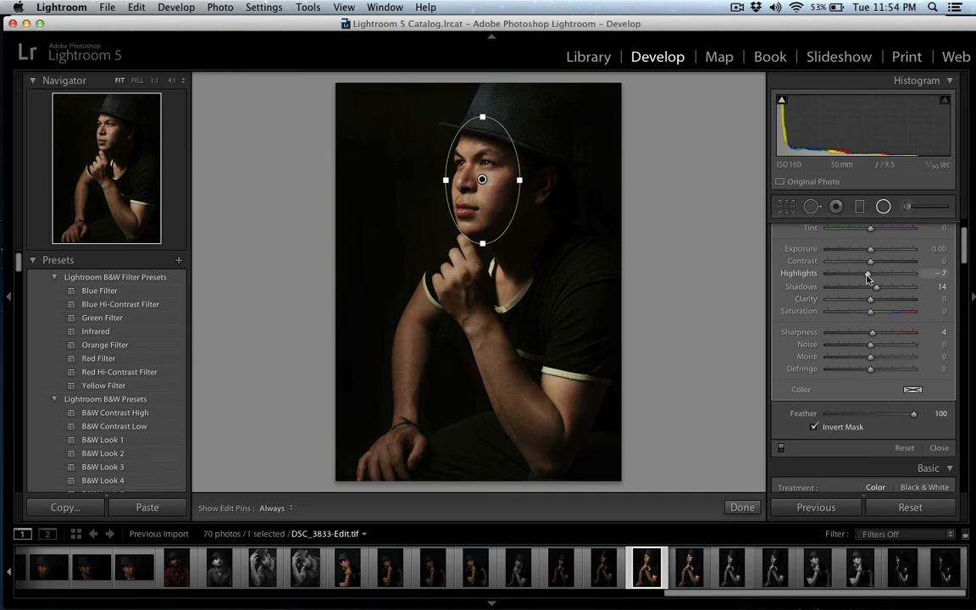
Step: Brighten the face filter with Highlights 3, Shadows 56 and Exposure 0.50
{"action": "left_click_drag", "start_coordinate": [868, 274], "coordinate": [894, 288]}
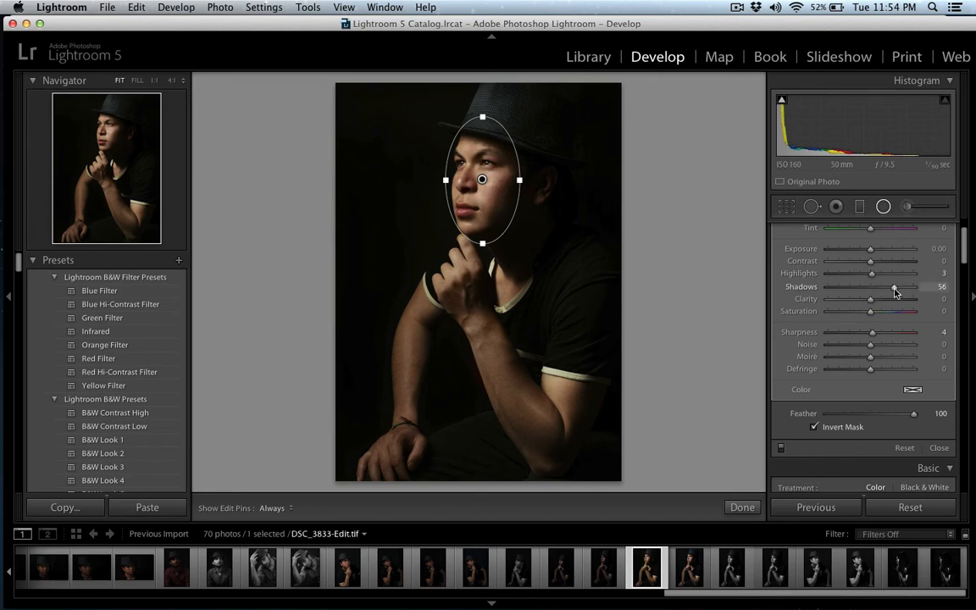
{"action": "left_click", "coordinate": [941, 250]}
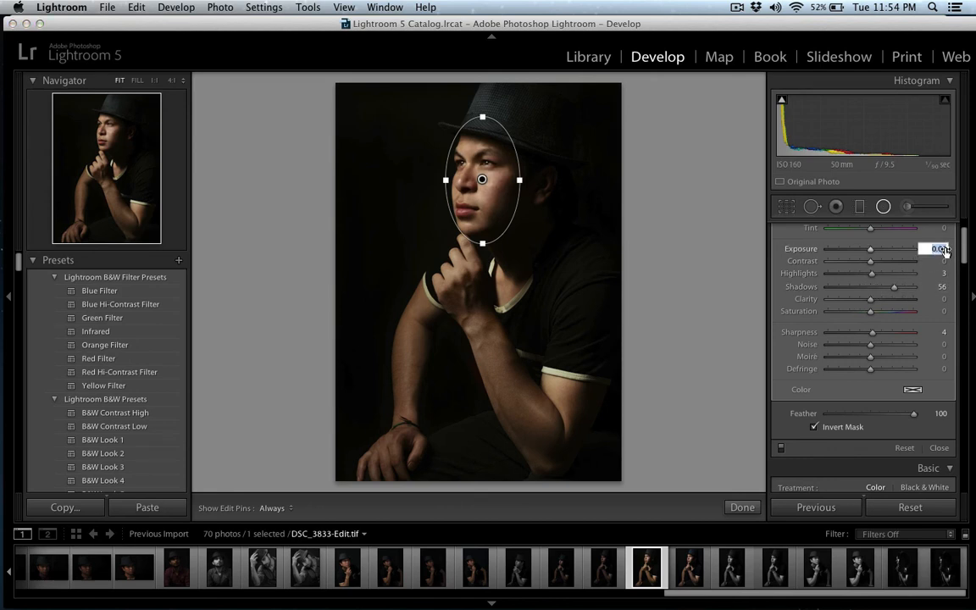
{"action": "key", "text": "Up"}
{"action": "key", "text": "Up"}
{"action": "key", "text": "Up"}
{"action": "key", "text": "Up"}
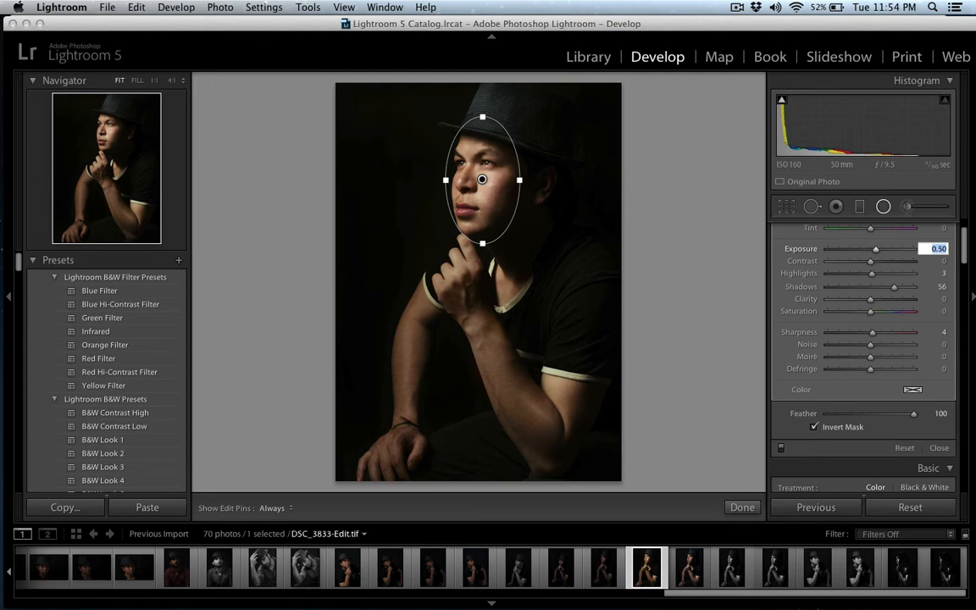
Step: Compare the photo with and without the face filter and set its feather to 64
{"action": "left_click", "coordinate": [780, 447]}
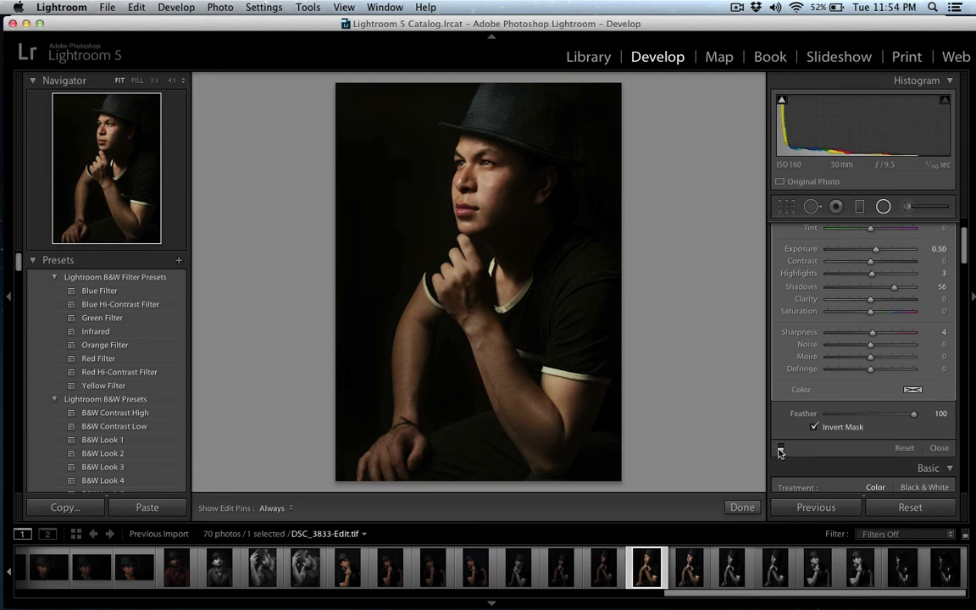
{"action": "left_click", "coordinate": [780, 447]}
{"action": "left_click", "coordinate": [780, 448]}
{"action": "left_click", "coordinate": [780, 448]}
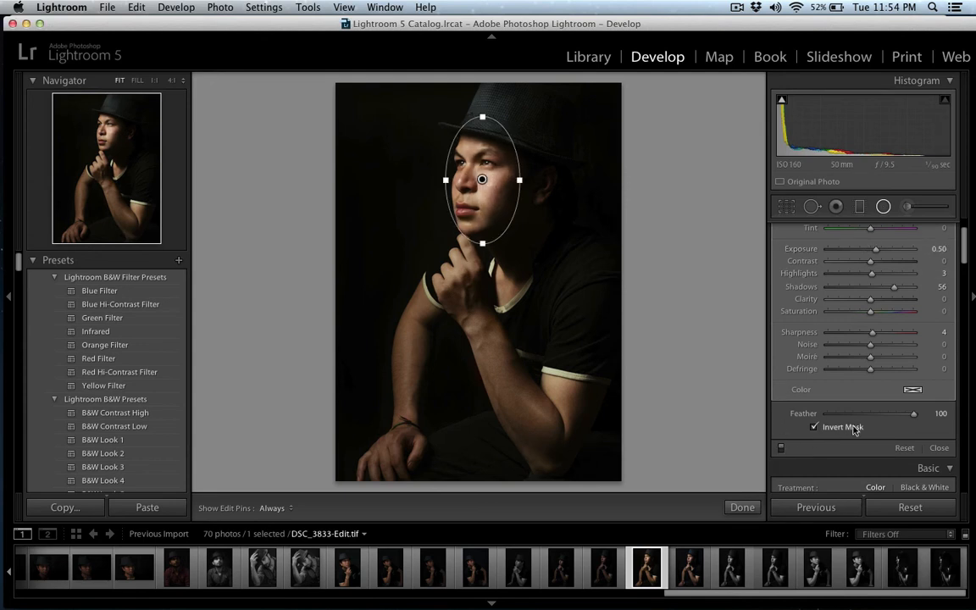
{"action": "left_click_drag", "start_coordinate": [913, 414], "coordinate": [883, 414]}
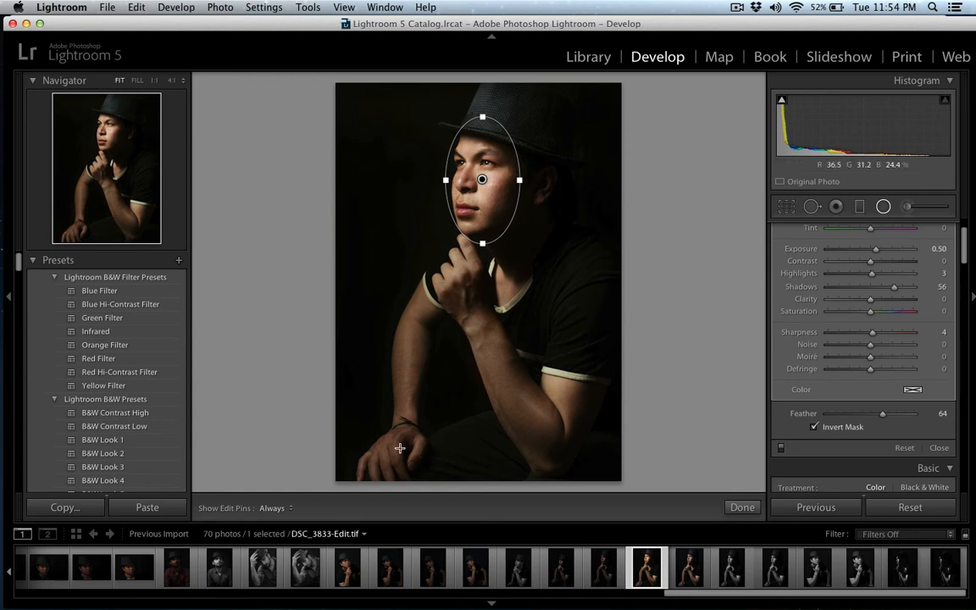
{"action": "left_click", "coordinate": [285, 508]}
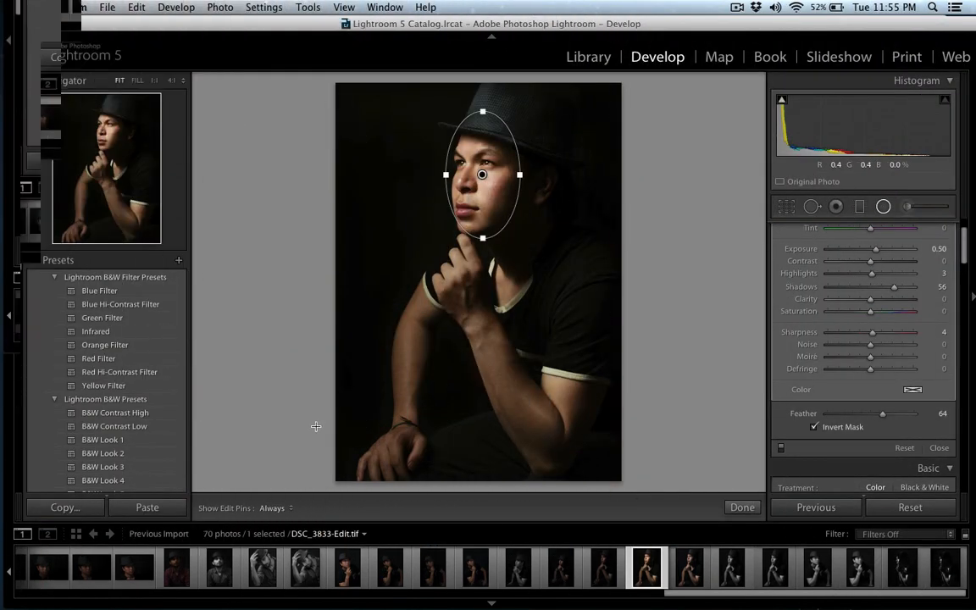
Step: Add another radial filter as a circle around the man's wrist and forearm below his chin
{"action": "scroll", "coordinate": [875, 254], "scroll_direction": "up", "scroll_amount": 3}
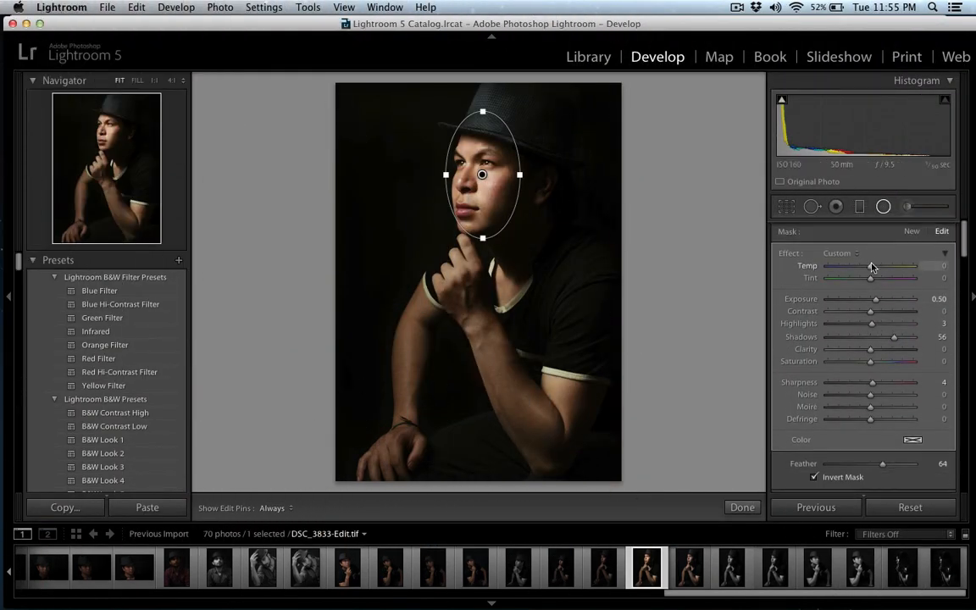
{"action": "left_click", "coordinate": [911, 231]}
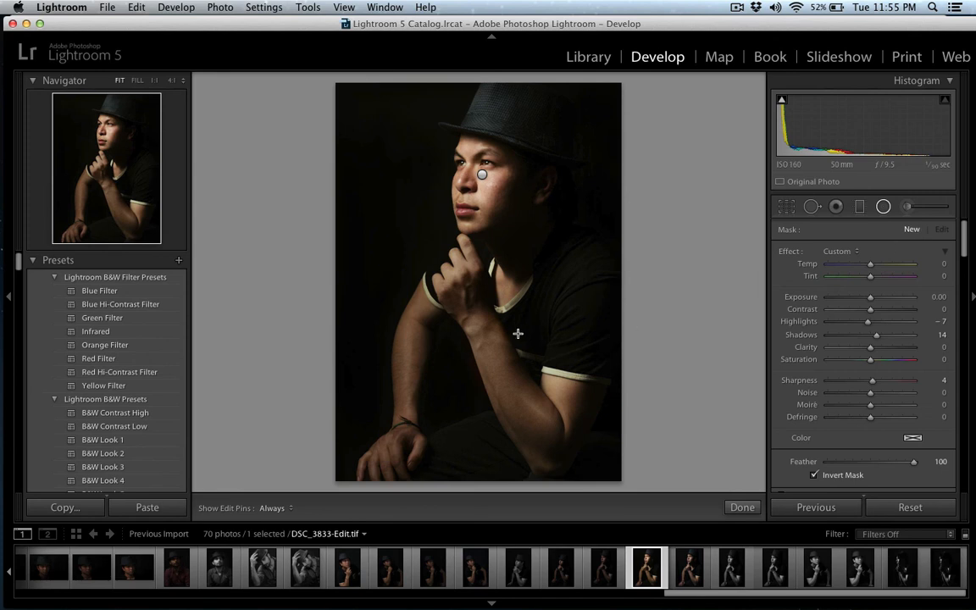
{"action": "left_click_drag", "start_coordinate": [485, 324], "coordinate": [544, 385]}
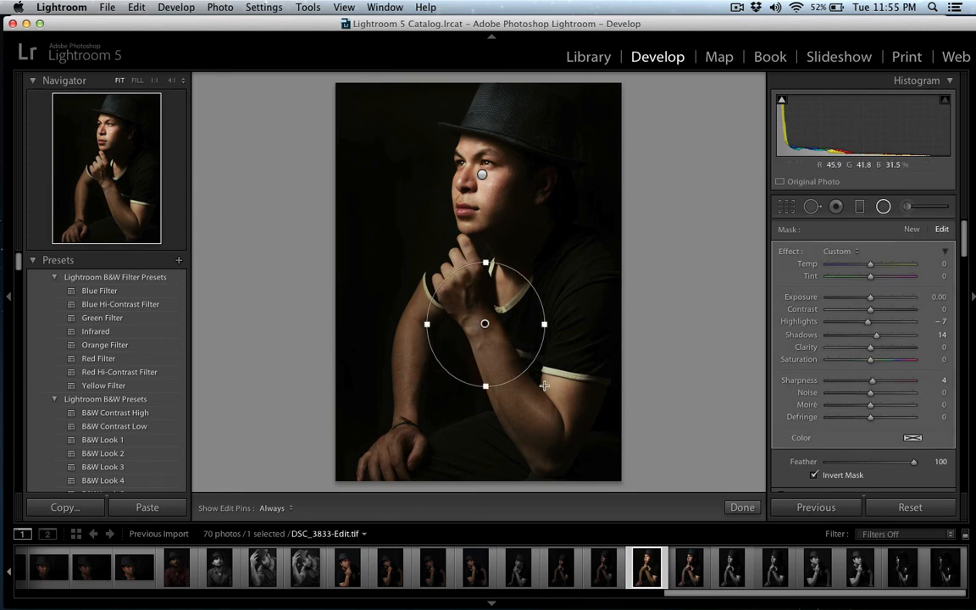
Step: Try the edit pin display modes Selected, Never and Always for the radial filters, and leave edit pins set to Auto
{"action": "left_click", "coordinate": [280, 509]}
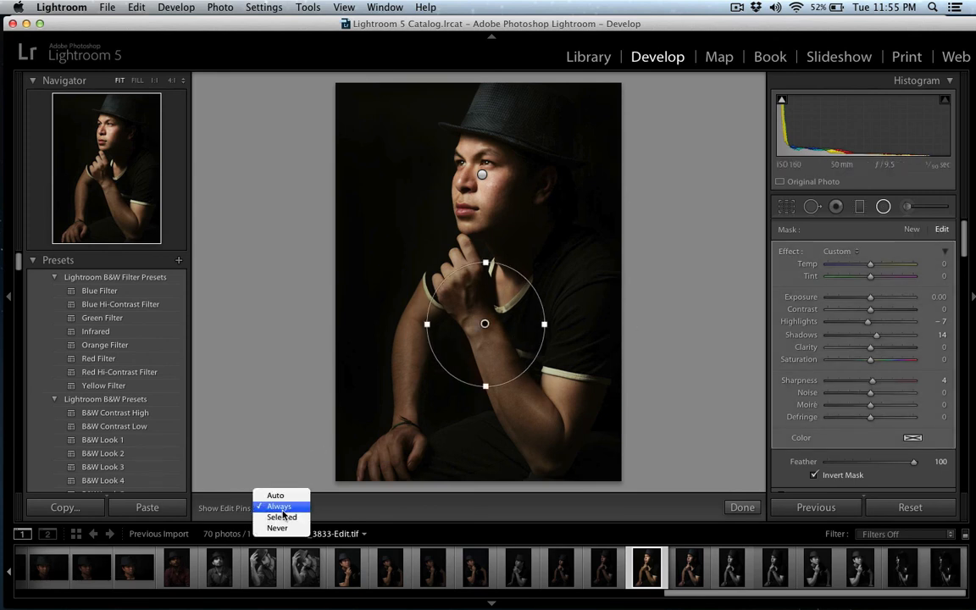
{"action": "left_click", "coordinate": [282, 517]}
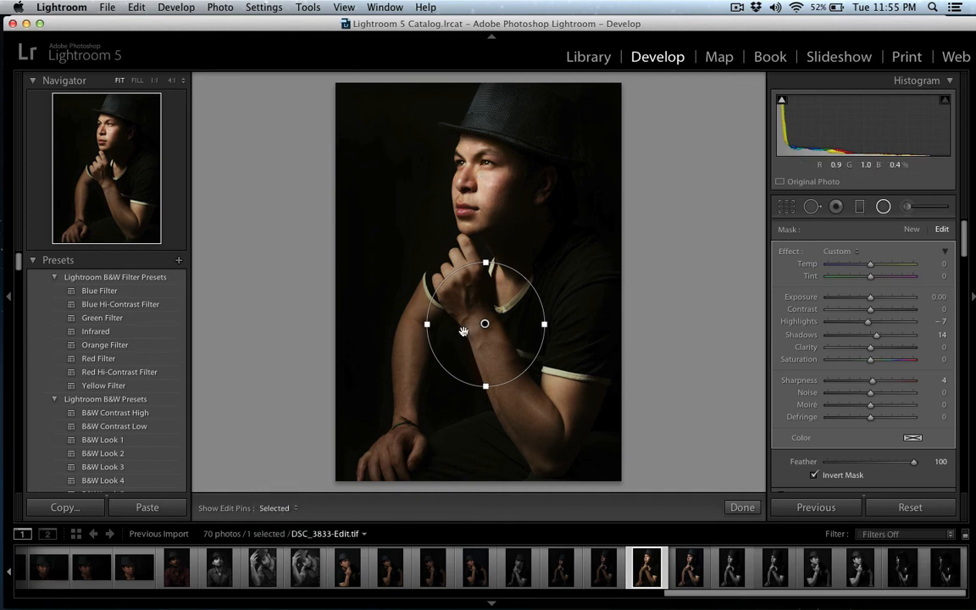
{"action": "left_click", "coordinate": [275, 507]}
{"action": "left_click", "coordinate": [277, 517]}
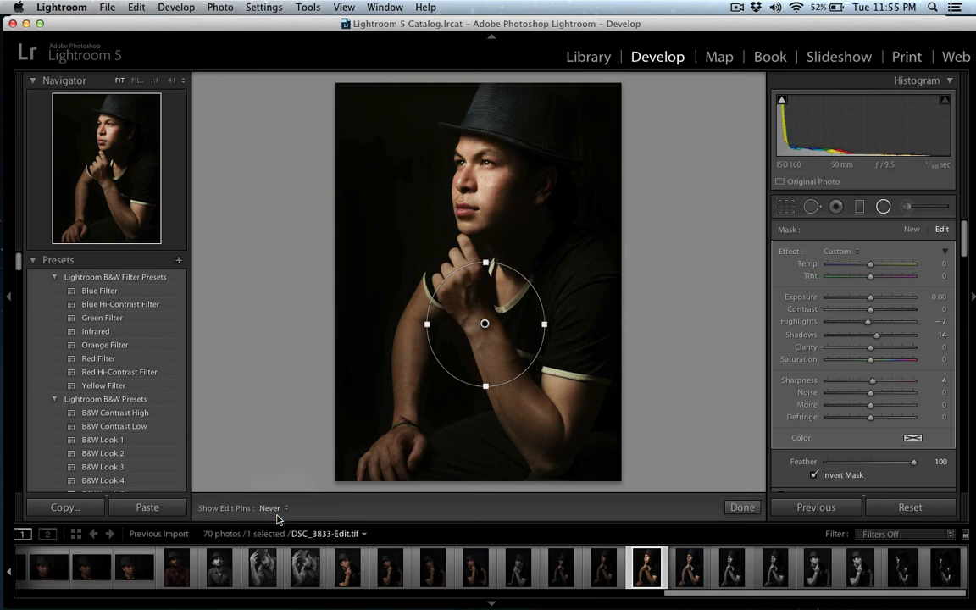
{"action": "left_click", "coordinate": [276, 512]}
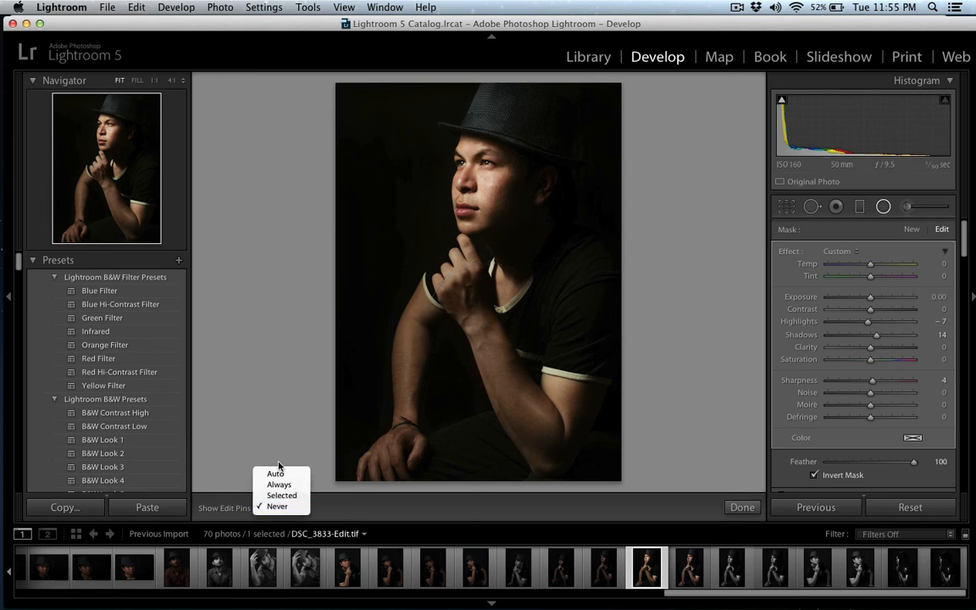
{"action": "left_click", "coordinate": [280, 486]}
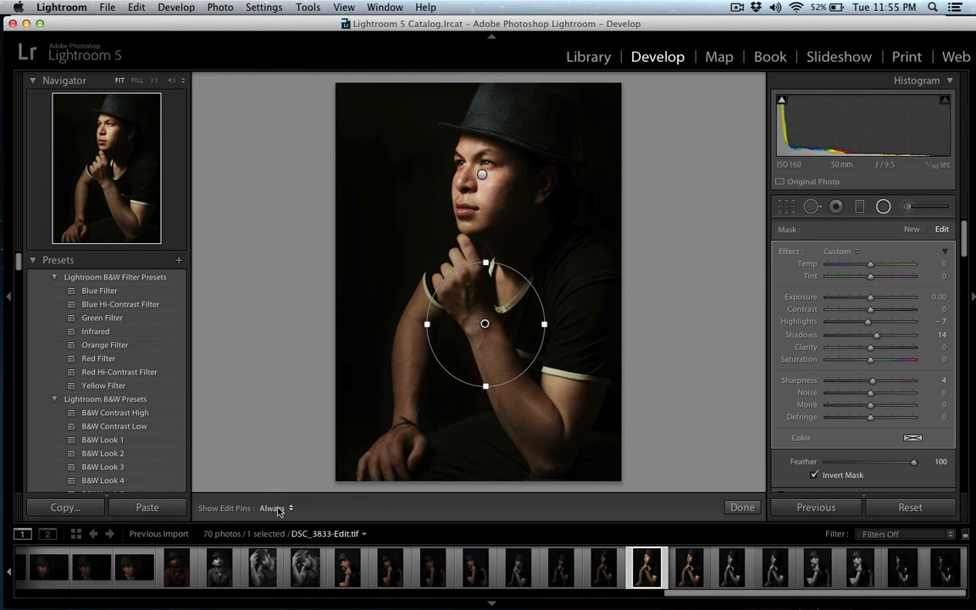
{"action": "left_click", "coordinate": [276, 509]}
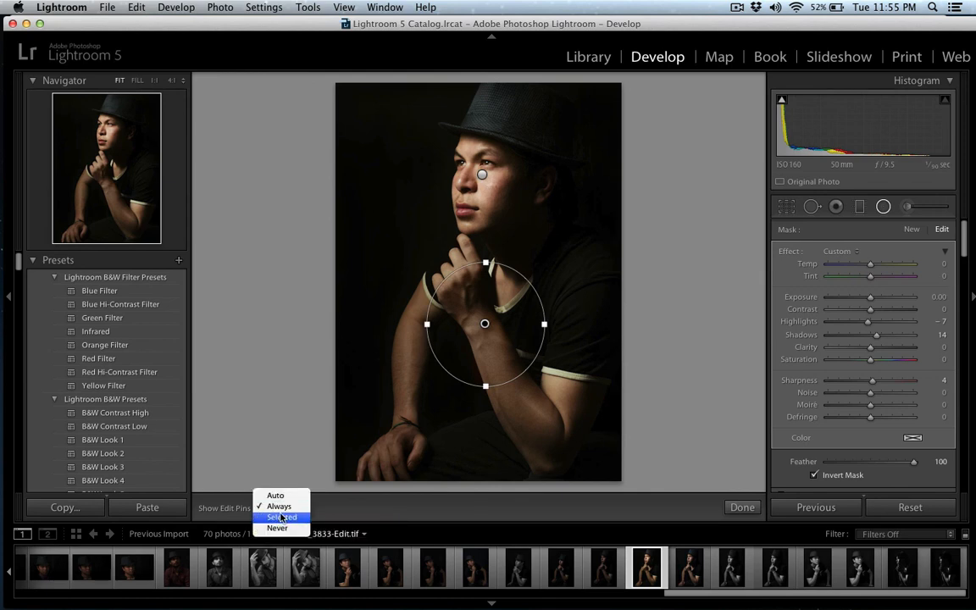
{"action": "left_click", "coordinate": [277, 496]}
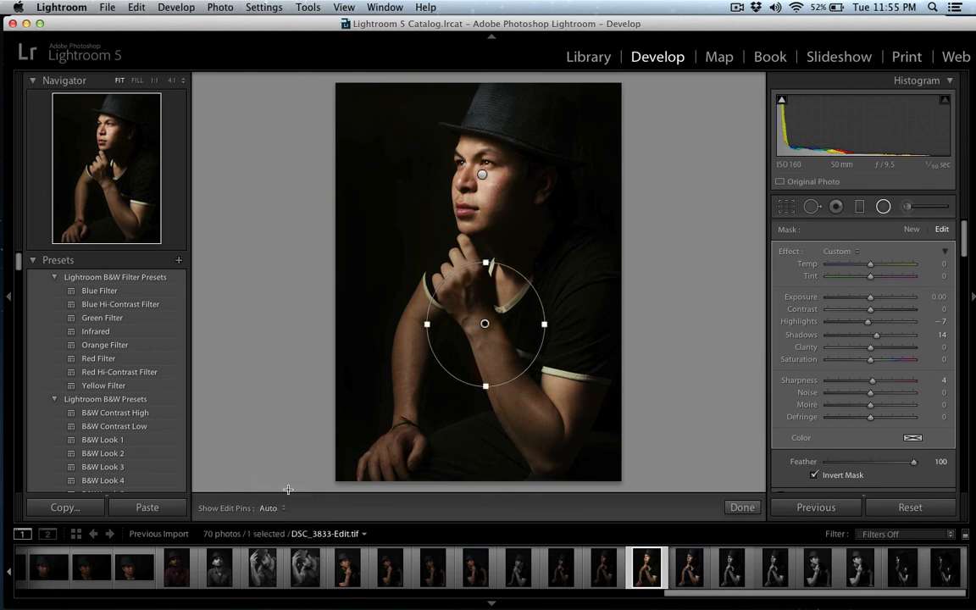